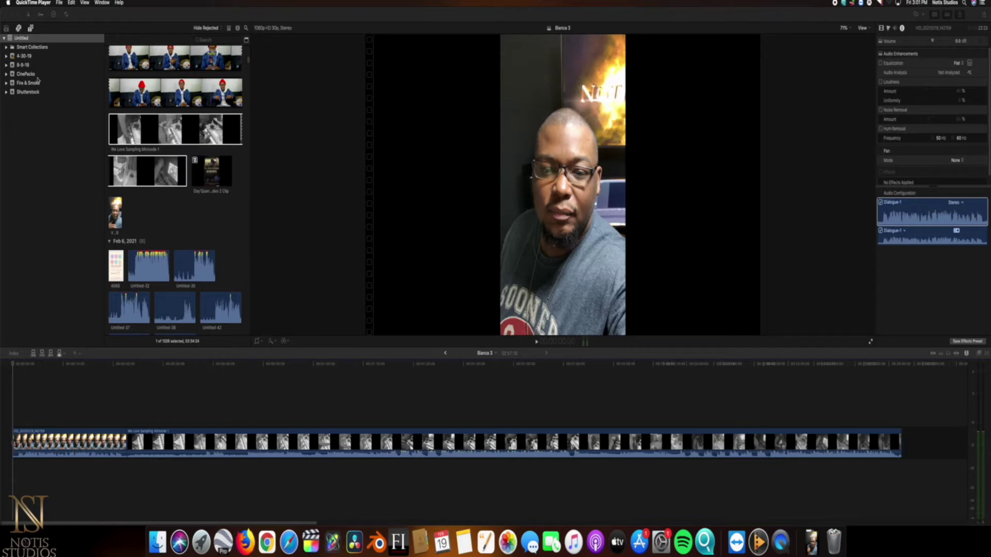
Look for mVertical in the installed titles and view its MotionVFX product page in Chrome before returning to Final Cut Pro
left_click(30, 28)
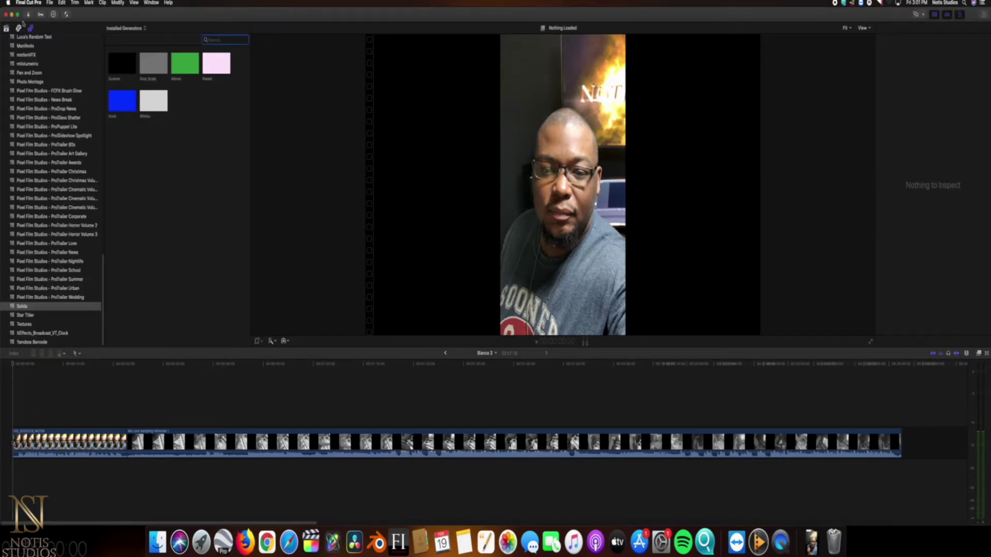
scroll(27, 83, "up", 8)
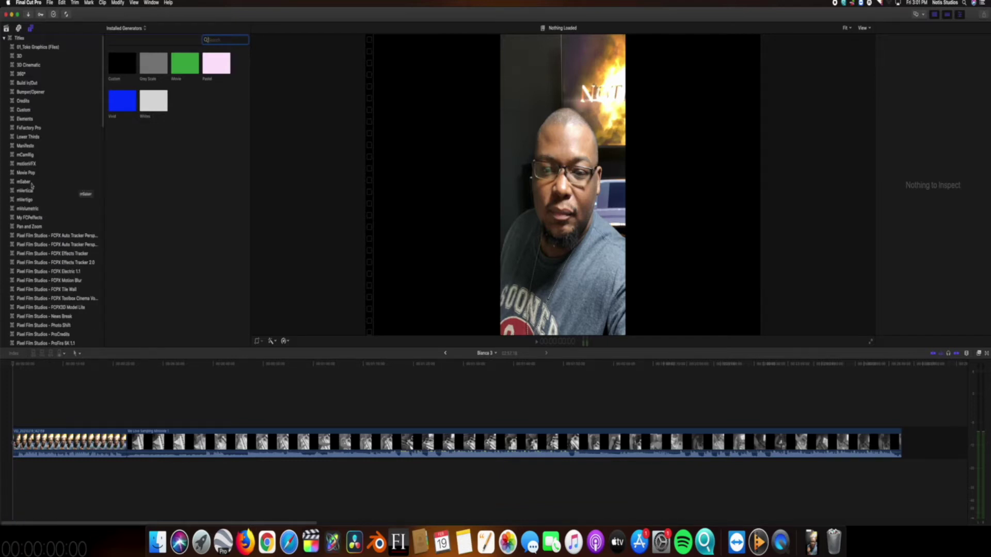
left_click(271, 414)
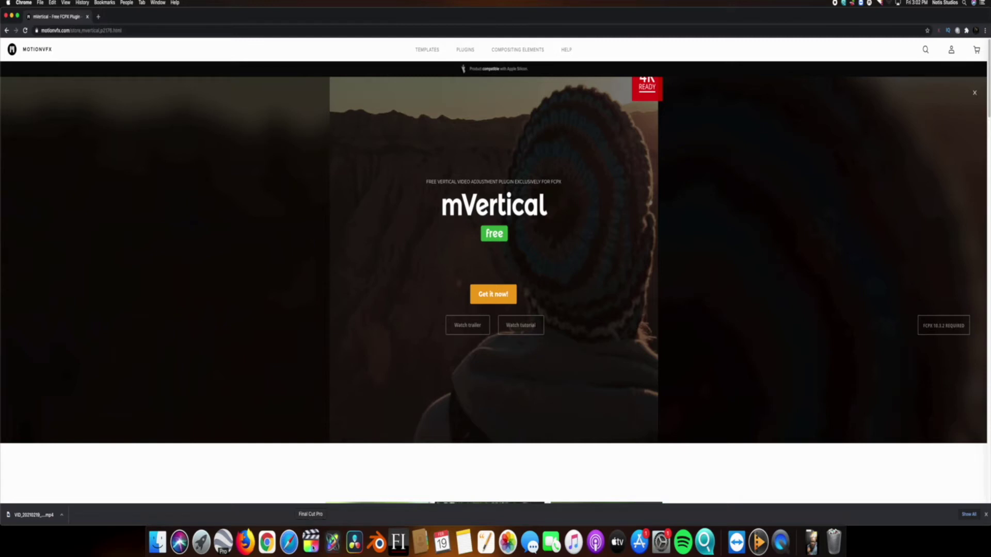
left_click(311, 541)
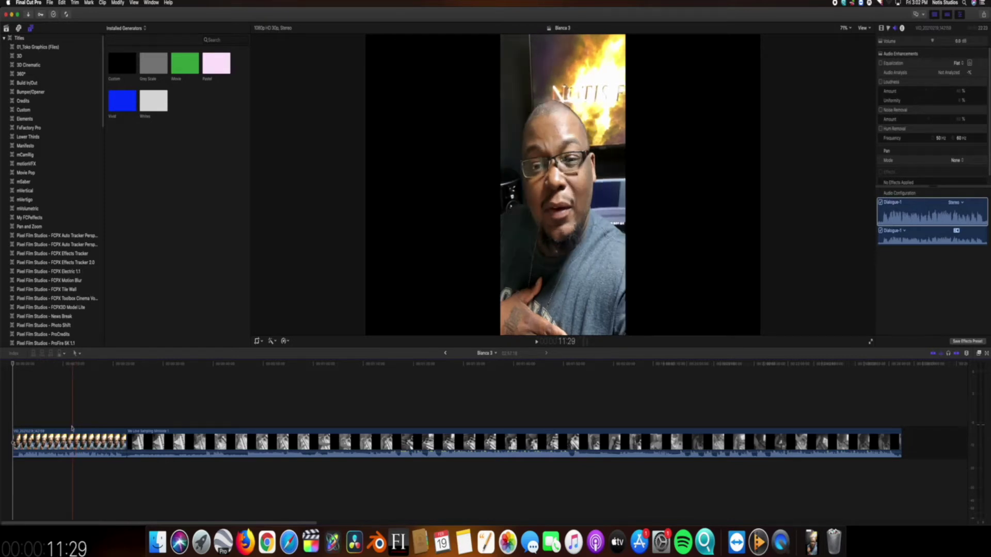
Lower the first clip's audio all the way to silence and select that clip at the 7-second mark
left_click_drag(70, 450, 68, 462)
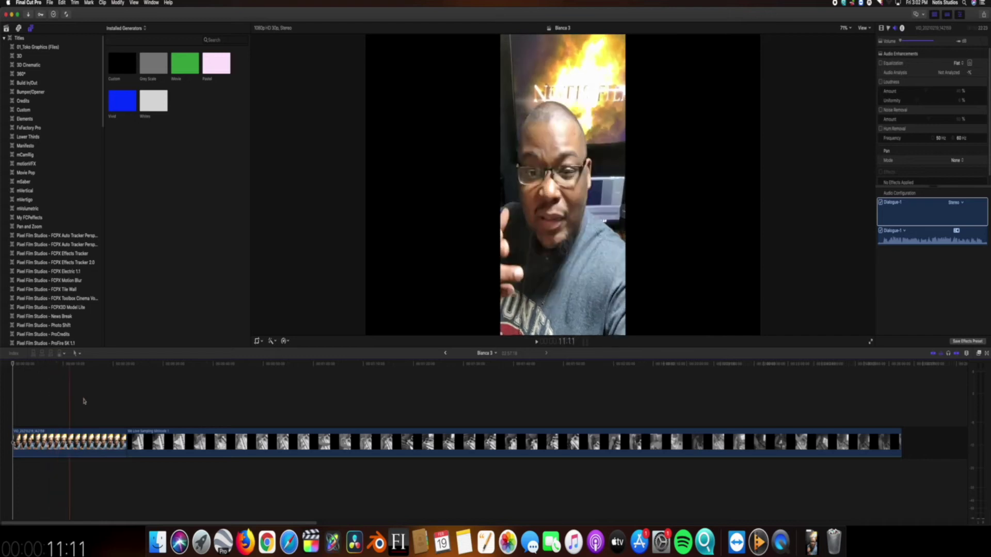
left_click(48, 396)
left_click(57, 442)
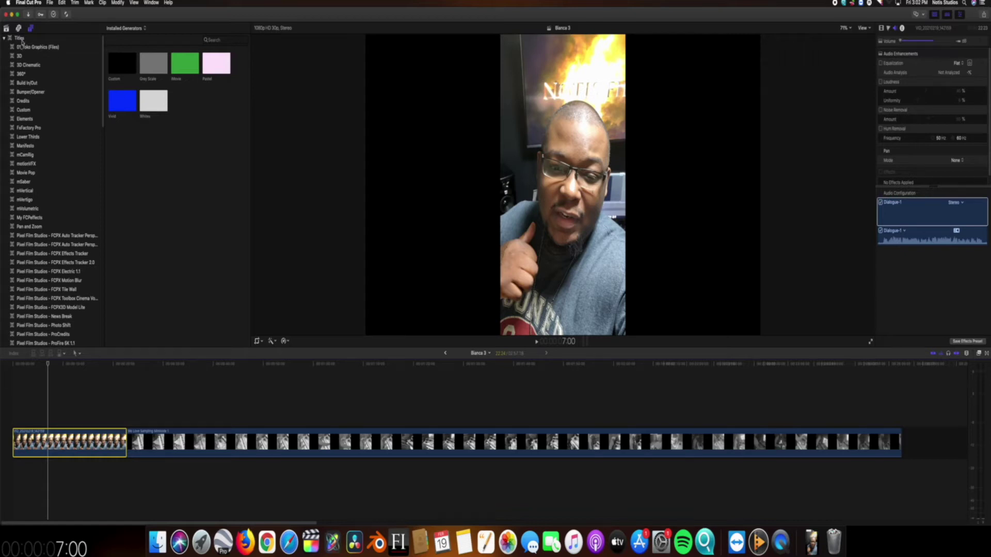
Add the mVertical title above the first clip across its full length and select it around 9 seconds in
left_click(32, 192)
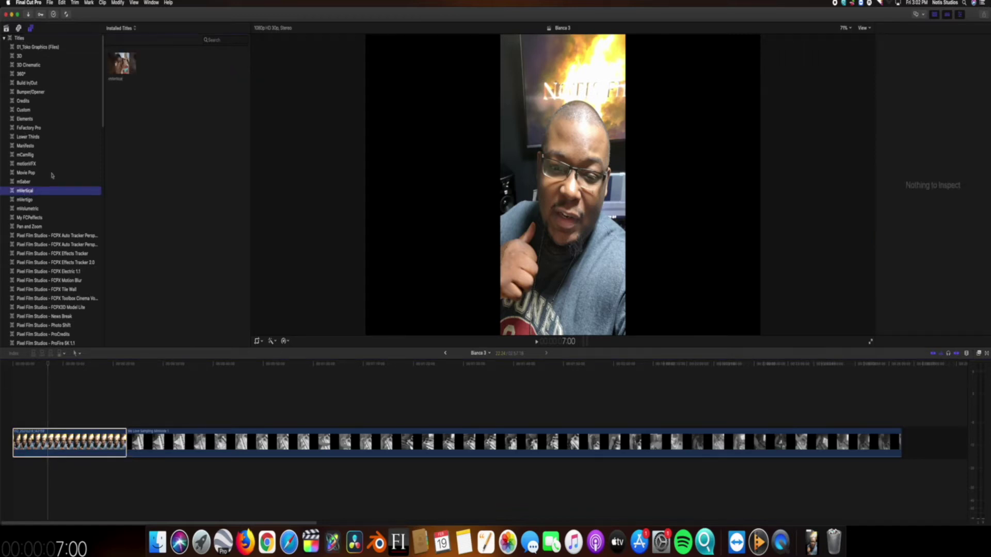
left_click(122, 63)
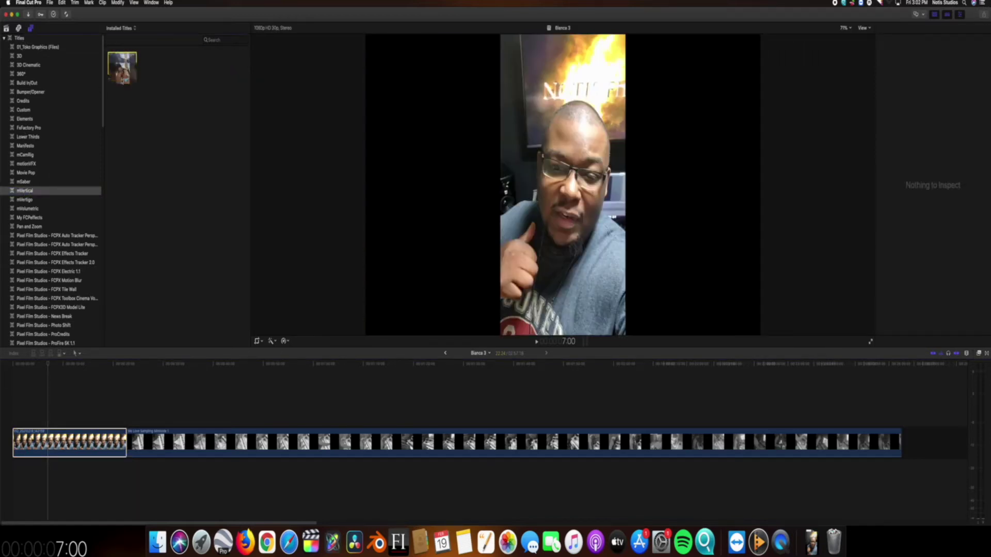
left_click_drag(121, 63, 126, 421)
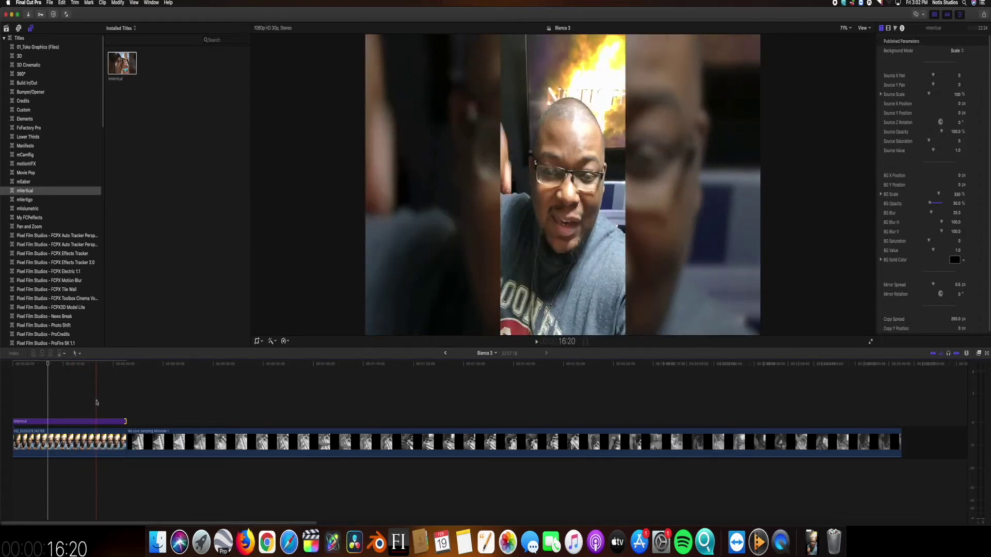
left_click(96, 408)
left_click(62, 423)
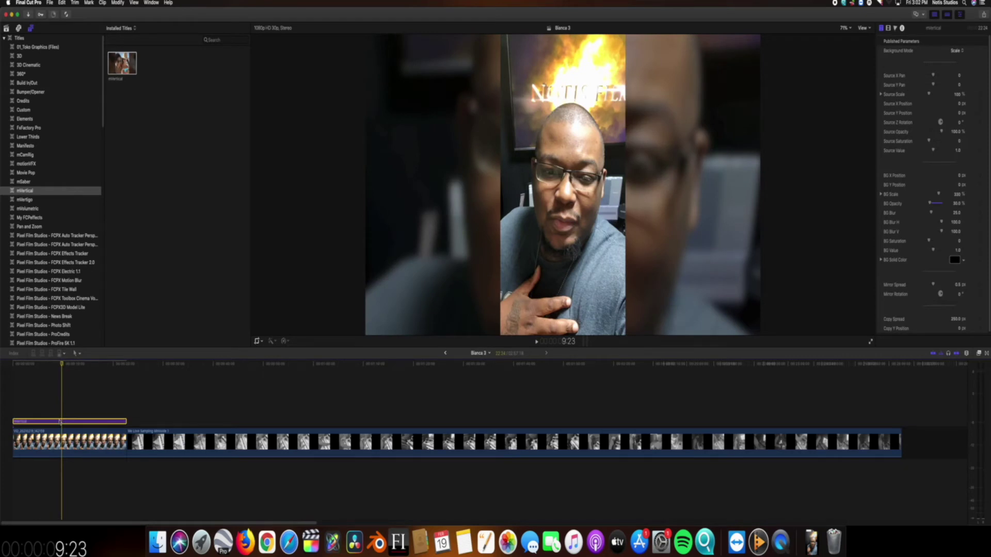
Place a black Custom solid generator beneath the first clip, spanning the clip's full length
scroll(49, 260, "down", 15)
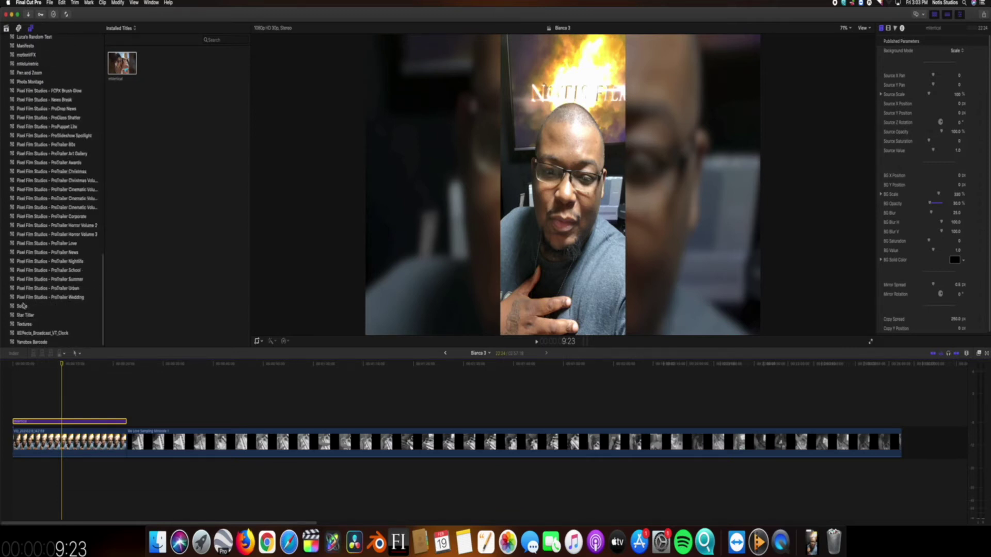
left_click(22, 307)
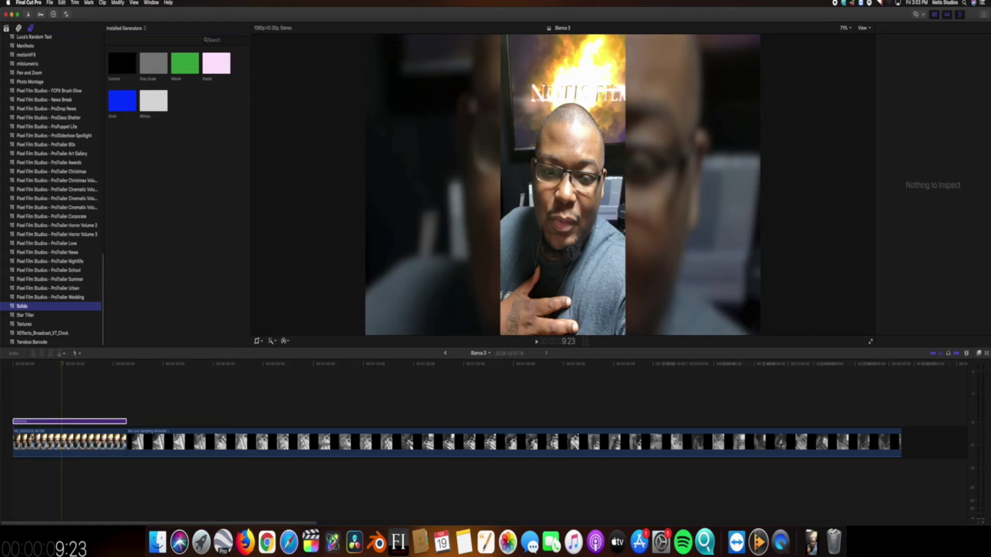
left_click(31, 422)
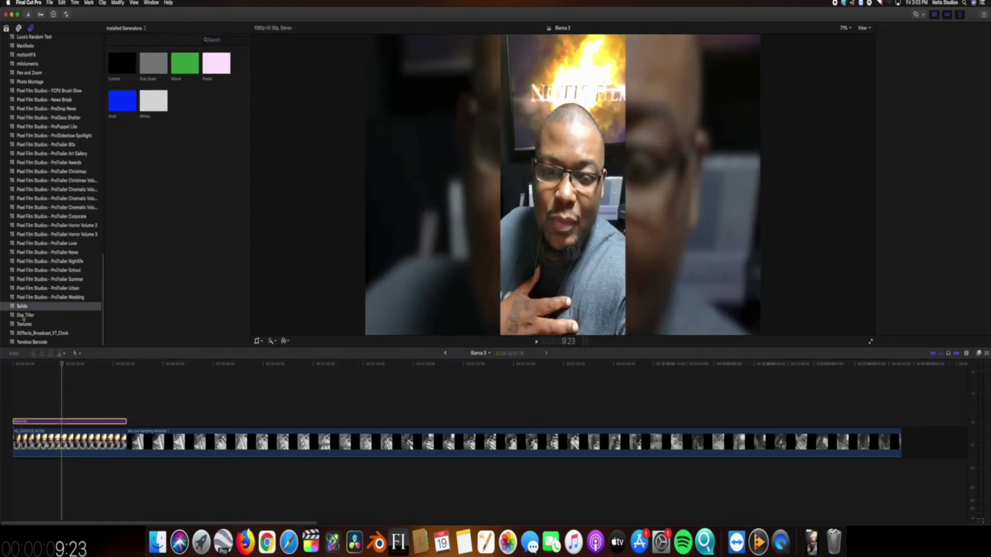
left_click(23, 307)
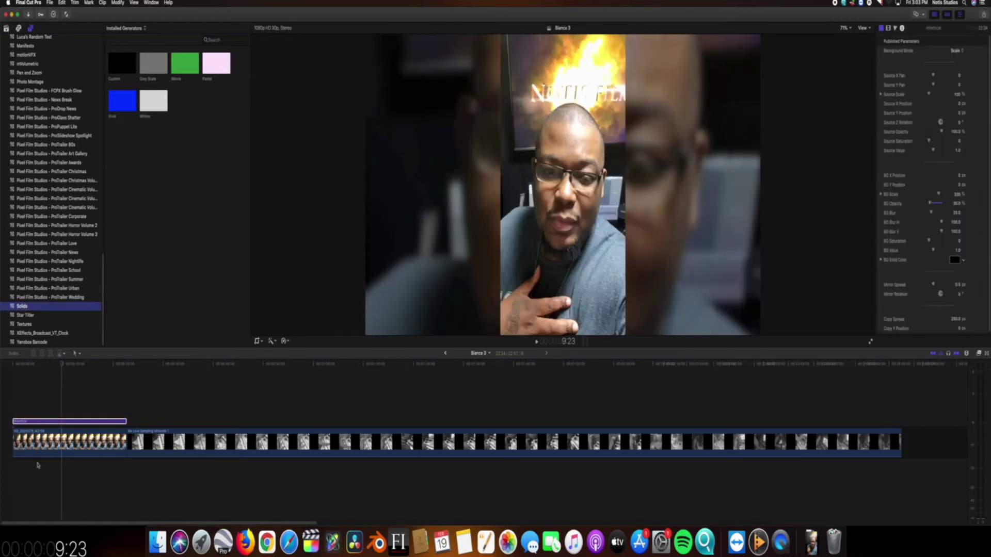
left_click_drag(123, 71, 125, 480)
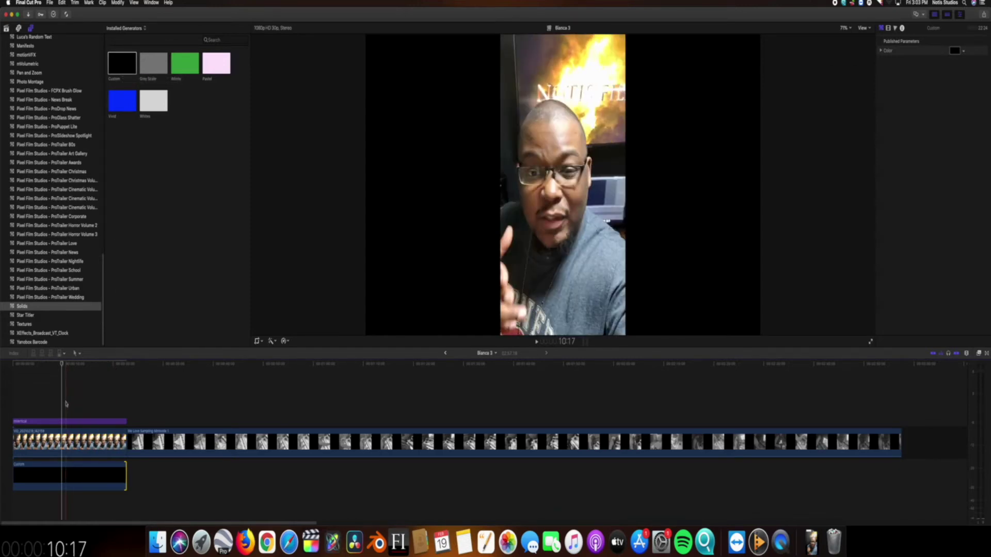
Inspect the stacked title, video and solid layers, moving the black solid under the second clip and back beneath the first
left_click(68, 475)
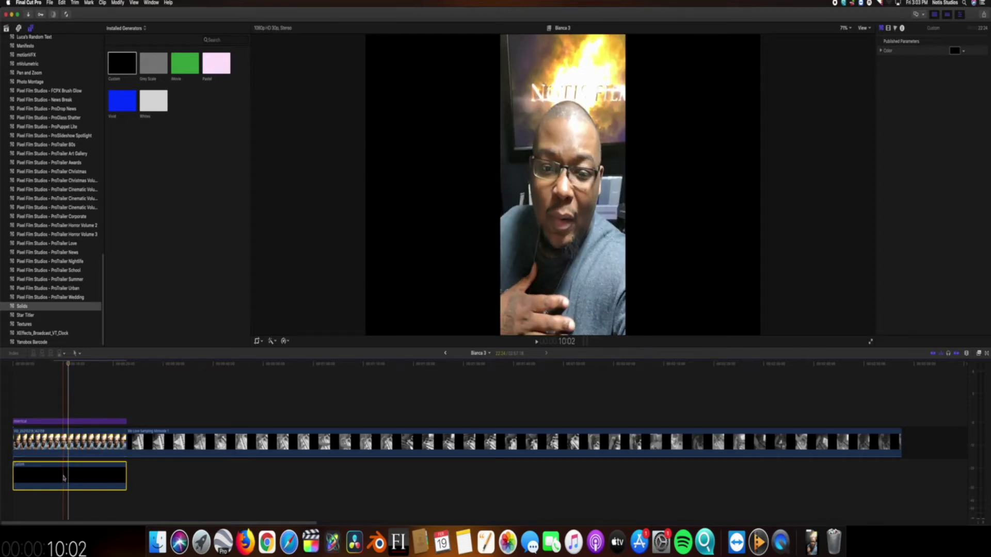
left_click(65, 445)
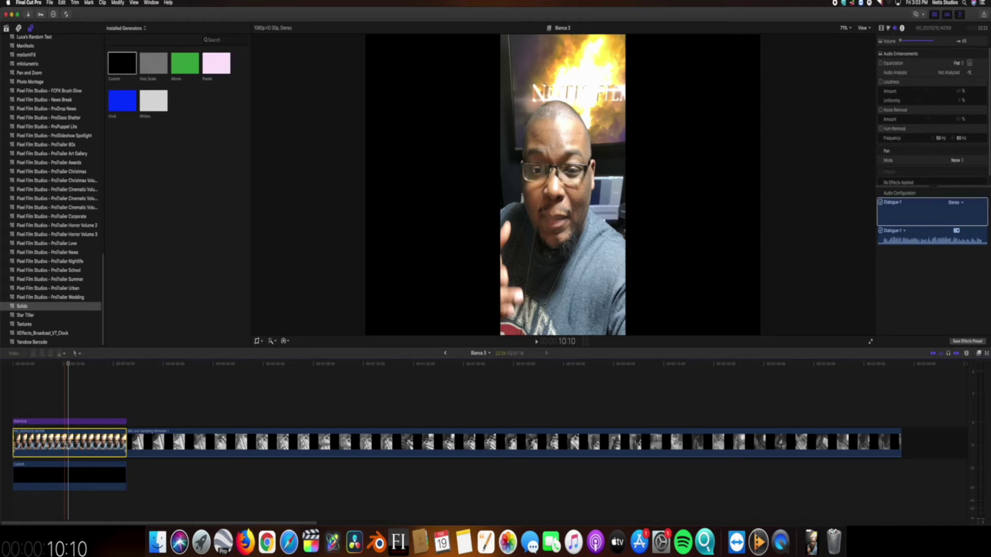
left_click(53, 422)
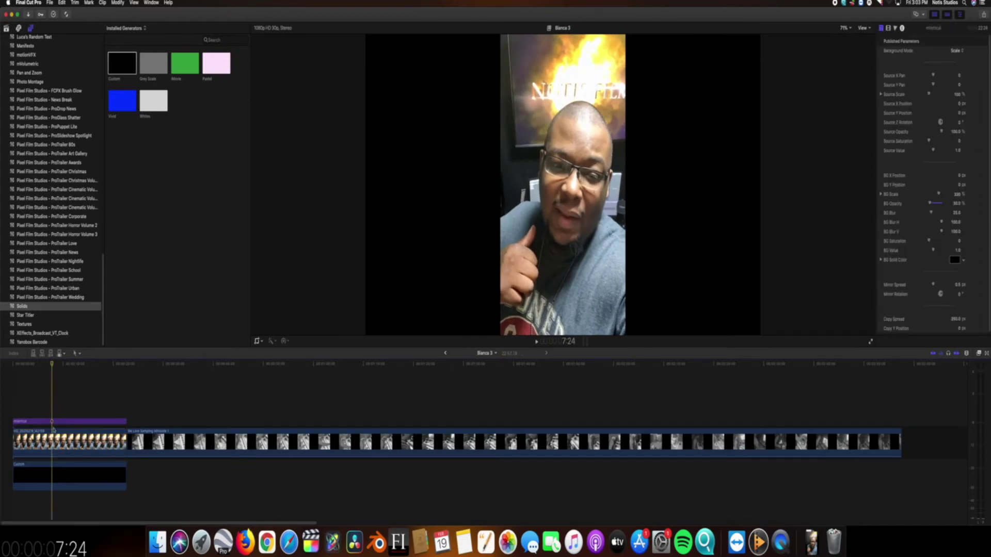
left_click_drag(58, 483, 206, 485)
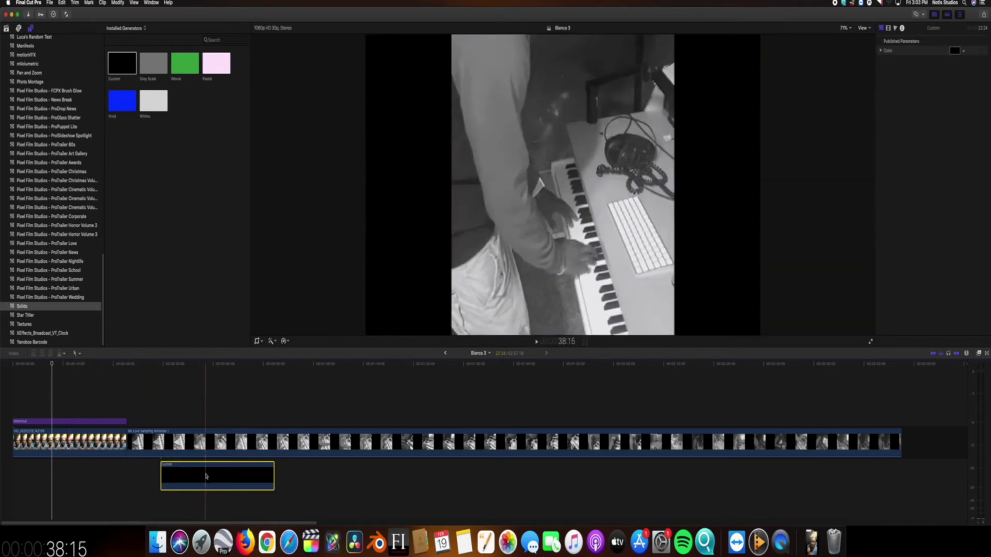
left_click_drag(202, 462, 55, 461)
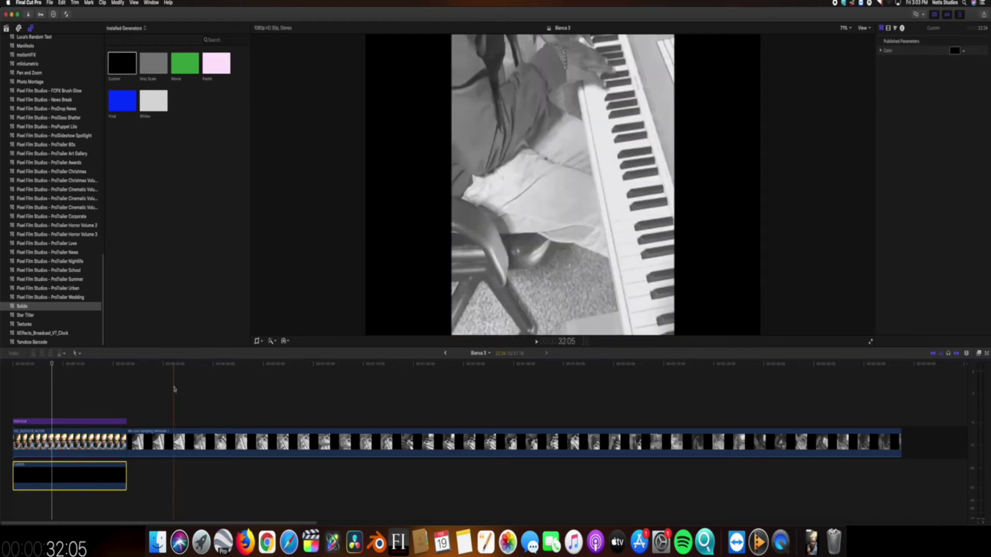
Trim the black solid's left and right sides until only thin black borders remain beside the vertical video
left_click(257, 342)
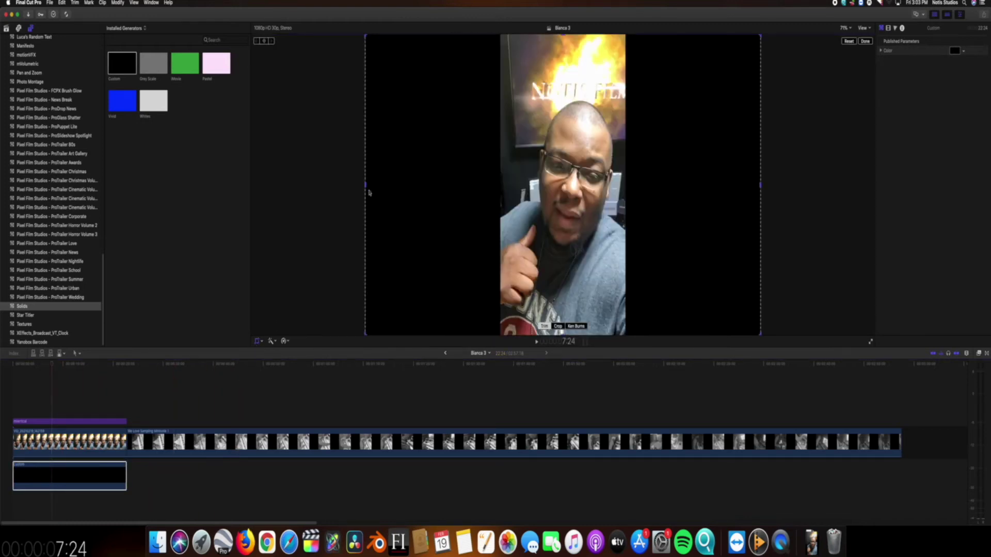
left_click_drag(367, 191, 473, 195)
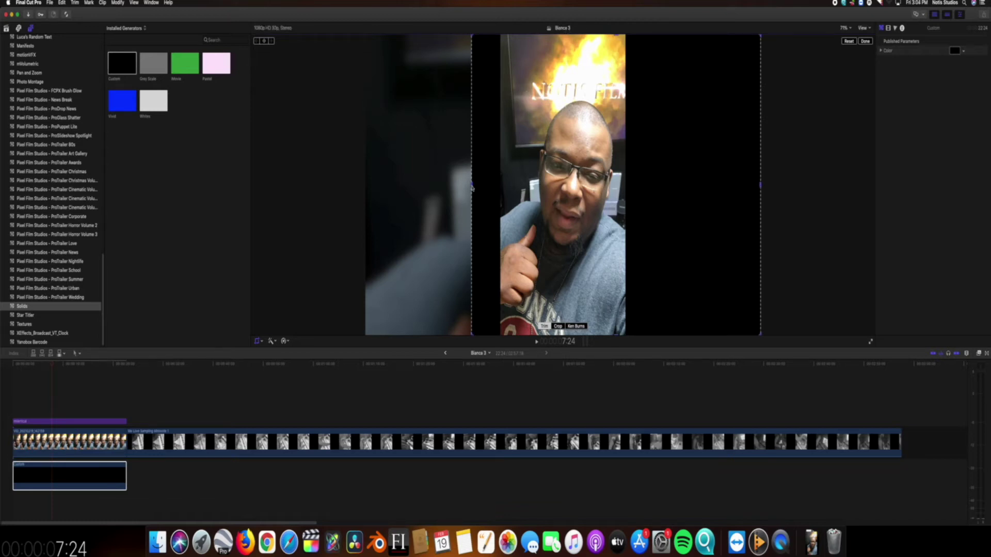
left_click_drag(472, 192, 497, 193)
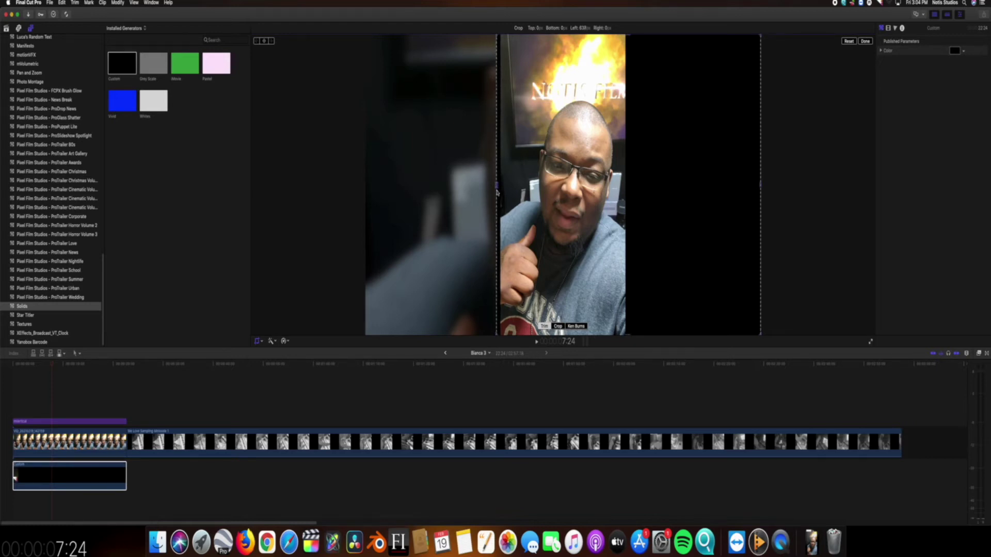
left_click_drag(497, 193, 498, 193)
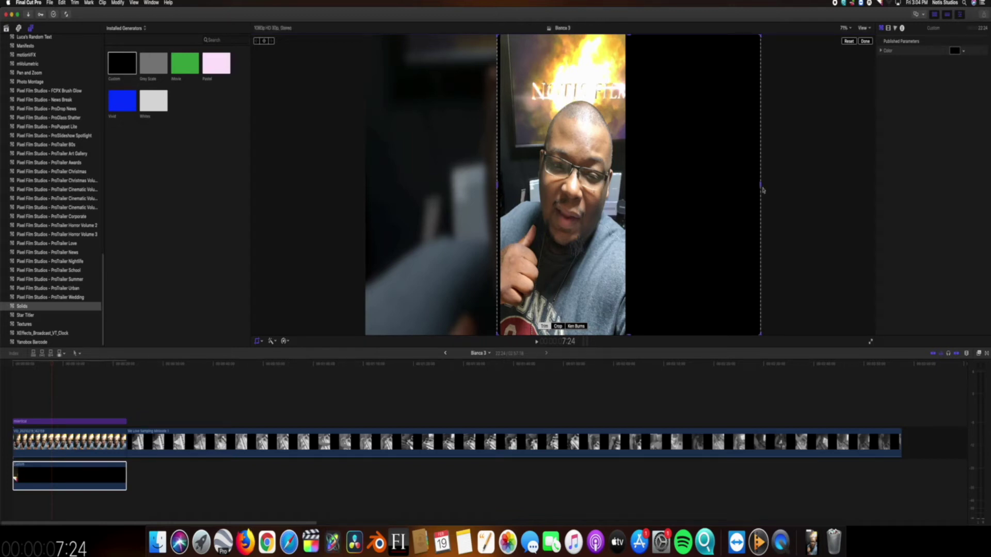
left_click_drag(760, 188, 630, 199)
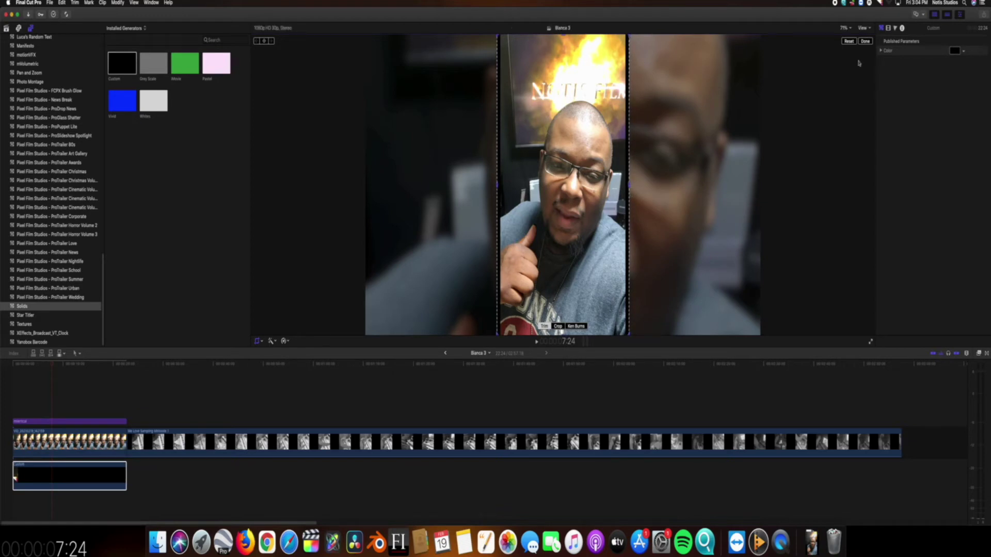
left_click(866, 42)
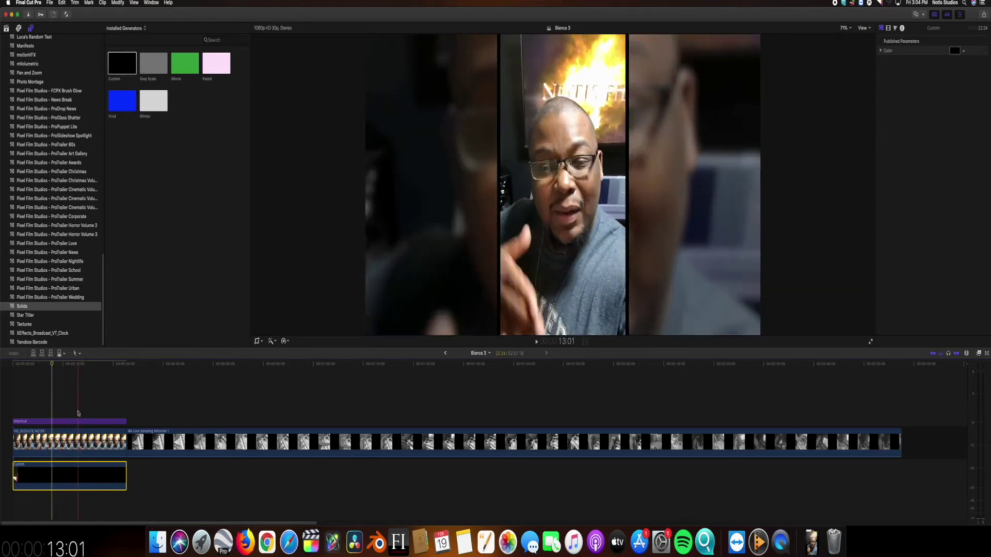
Try adjusting the mVertical title's Source X Pan, Source Scale and Source Value, resetting each to its default
left_click(72, 422)
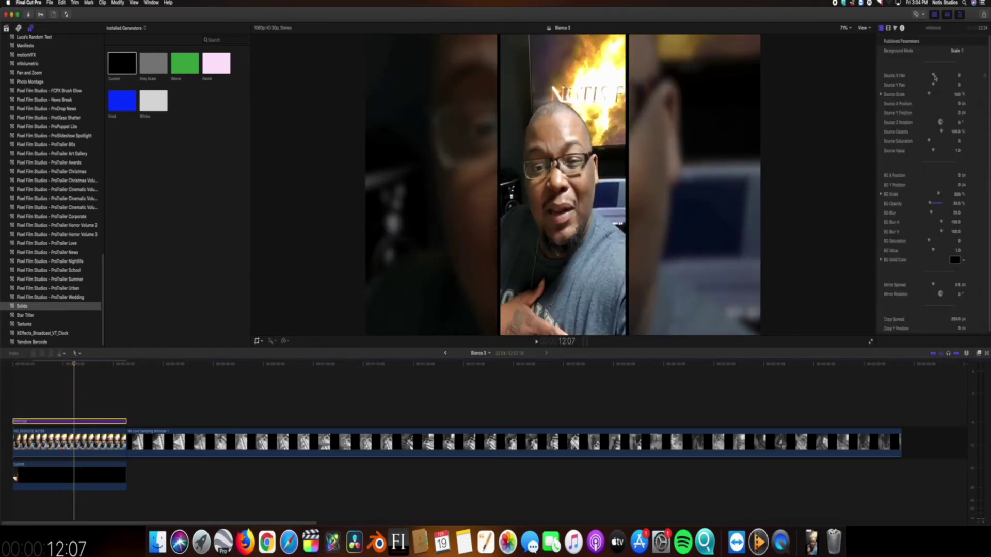
left_click_drag(933, 76, 935, 87)
left_click(984, 88)
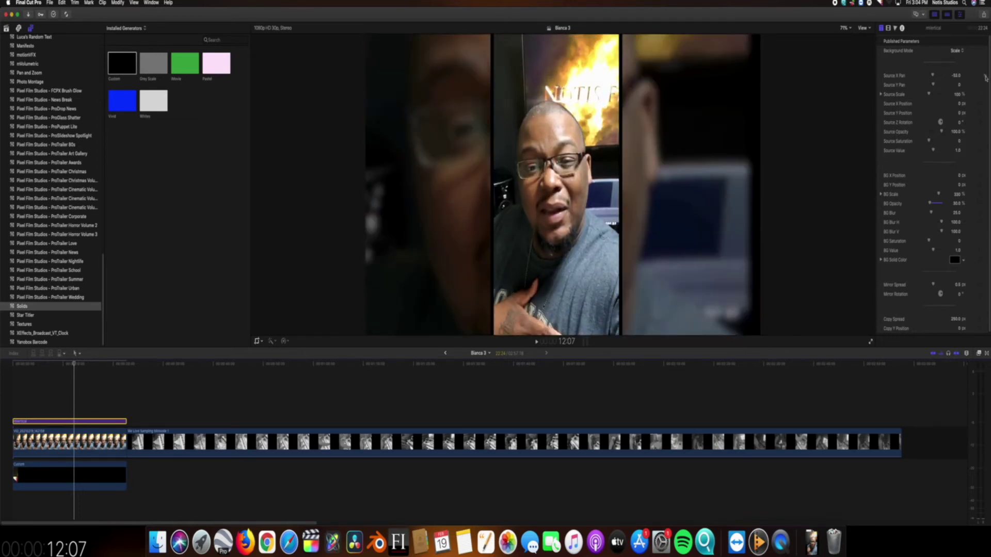
left_click(985, 76)
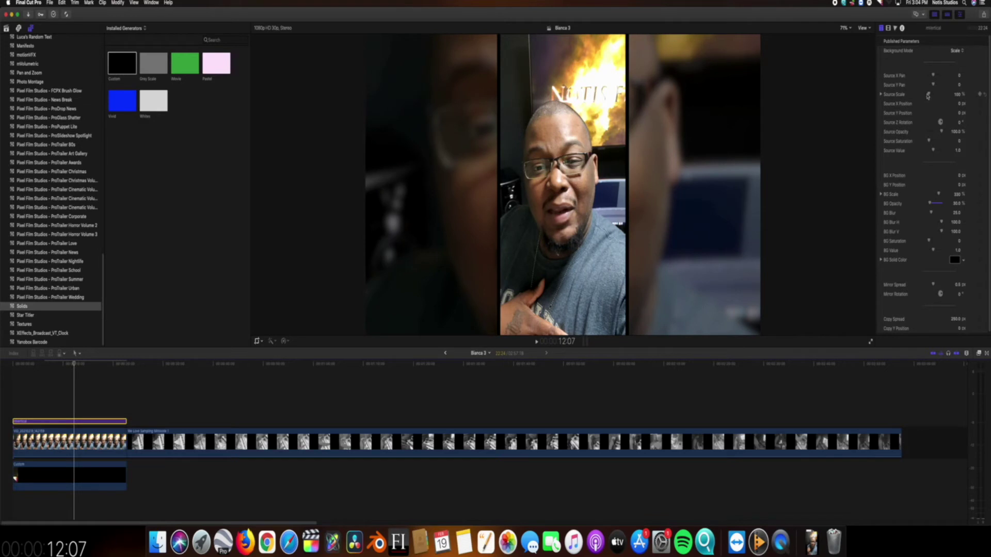
left_click_drag(928, 96, 929, 95)
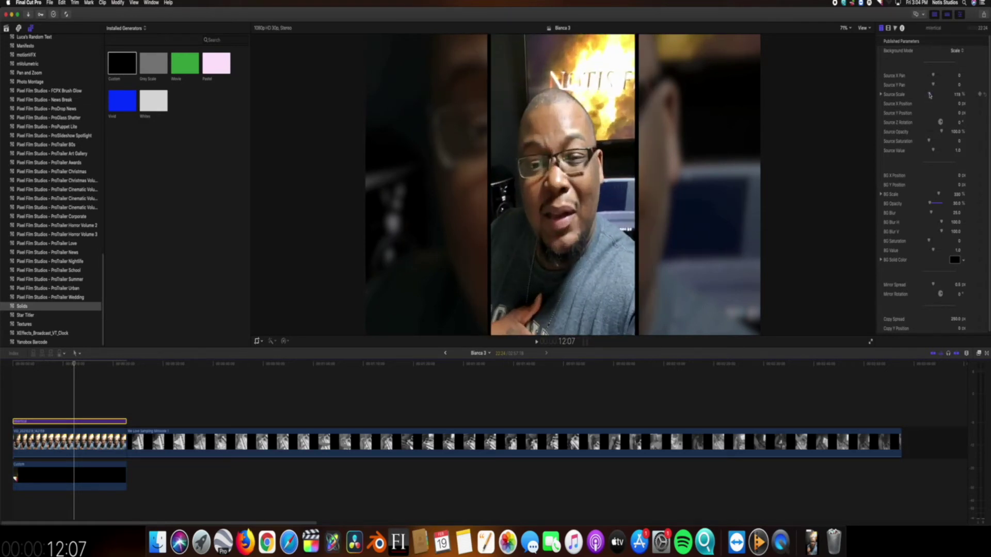
left_click(980, 94)
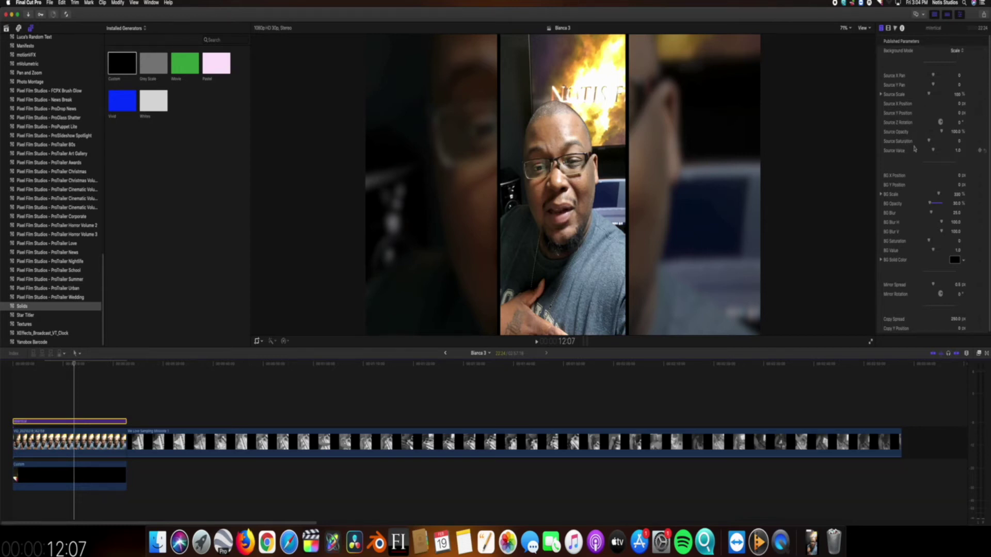
left_click_drag(933, 150, 933, 152)
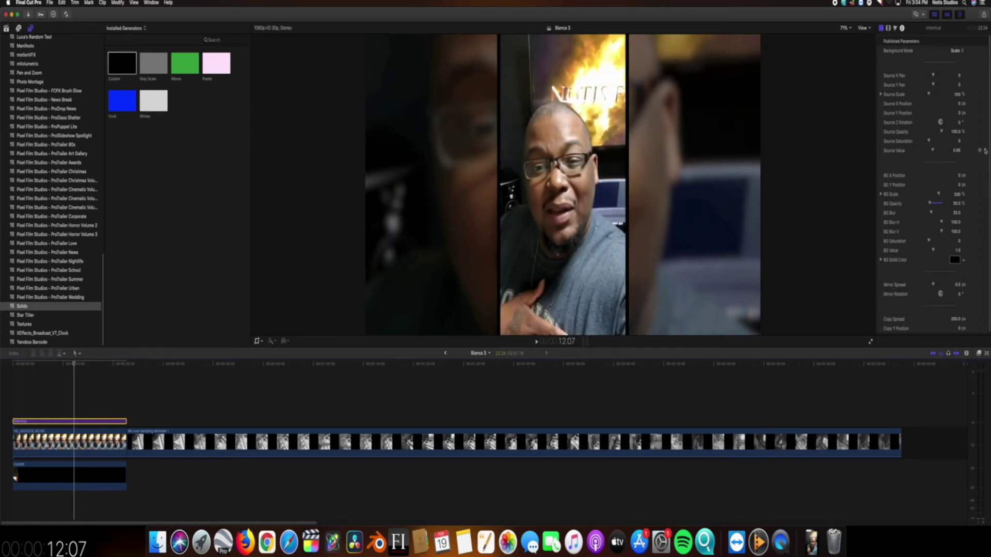
left_click(985, 151)
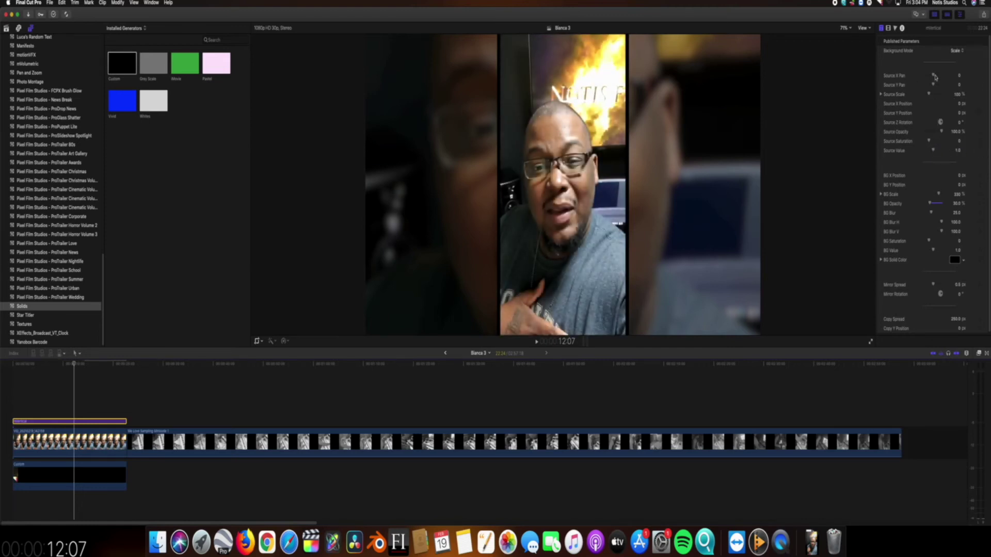
Switch the mVertical title's Background Mode to Mirror and on to Copy
left_click(956, 51)
left_click(954, 61)
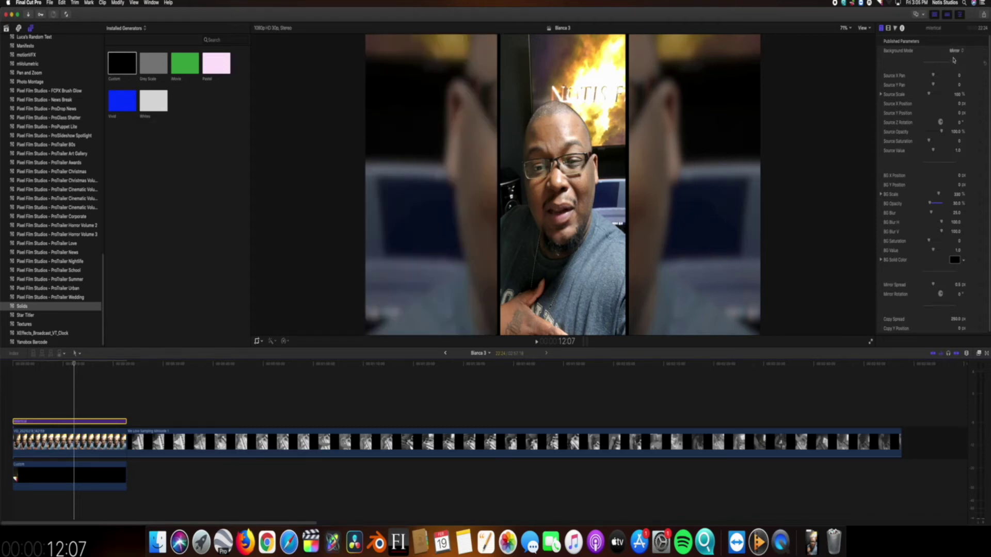
left_click(955, 52)
left_click(954, 59)
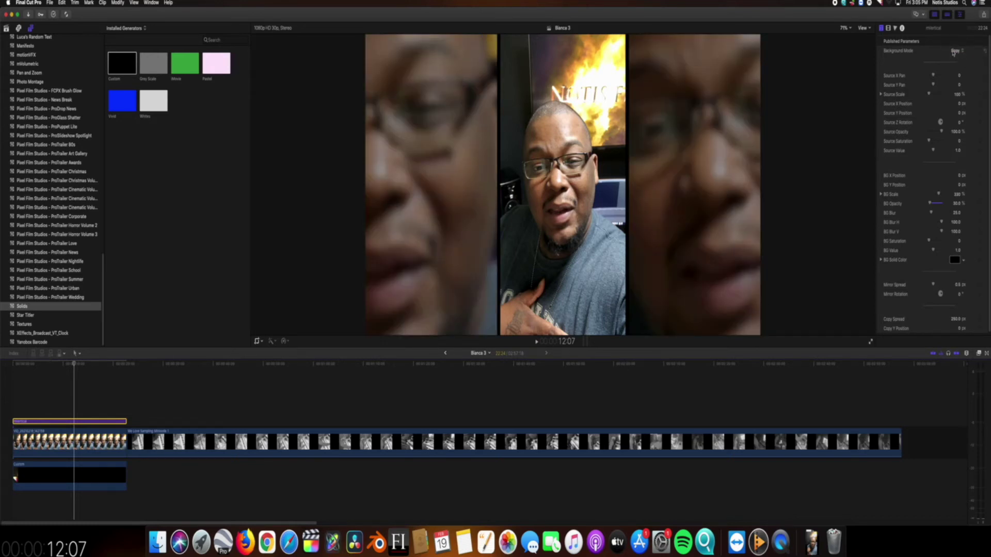
Set the mVertical title's Background Mode to Scale and adjust its background, resetting BG Opacity after a trial and raising BG Blur to 50
left_click(954, 51)
left_click(955, 37)
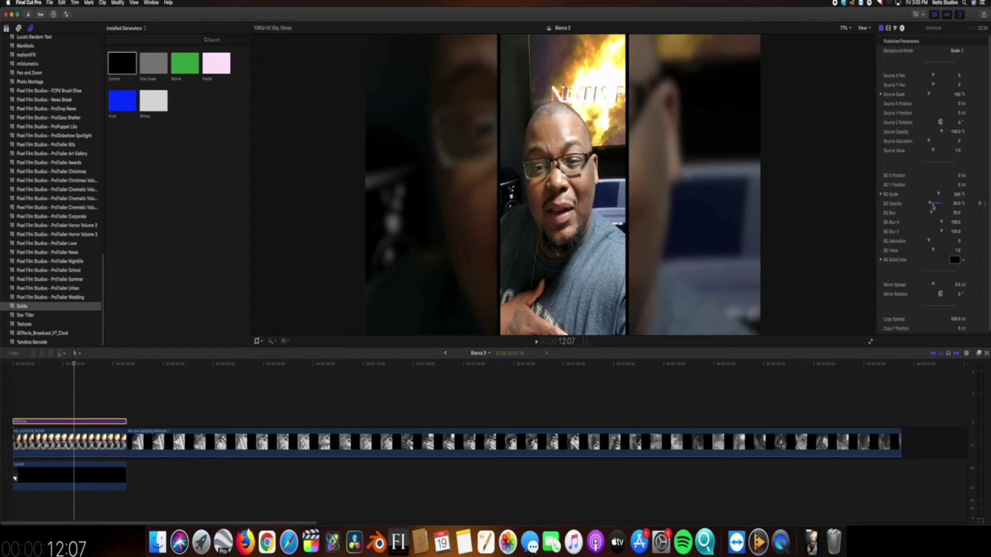
left_click_drag(930, 205, 935, 208)
left_click(986, 204)
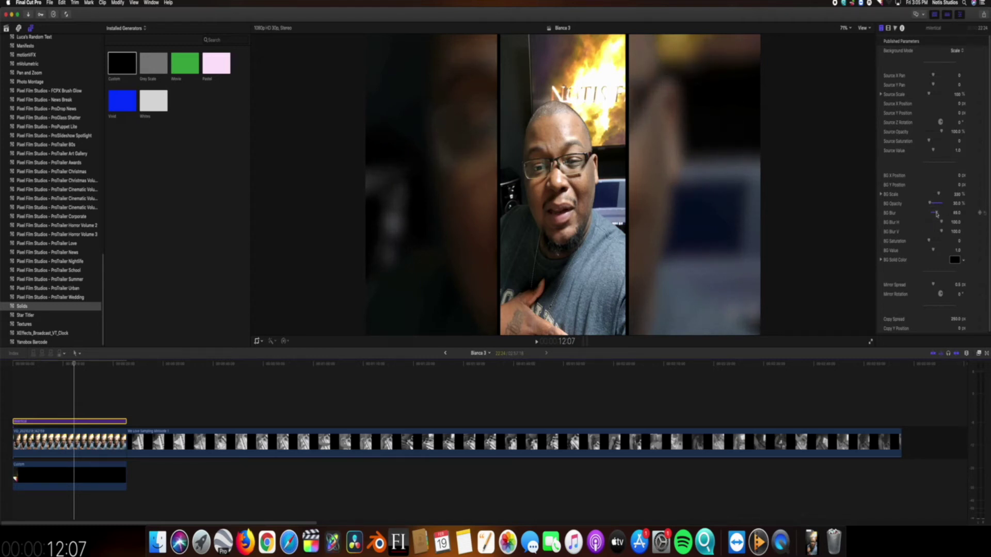
mouse_move(937, 214)
left_mouse_down()
mouse_move(926, 214)
mouse_move(938, 216)
left_mouse_up()
scroll(922, 233, "down", 1)
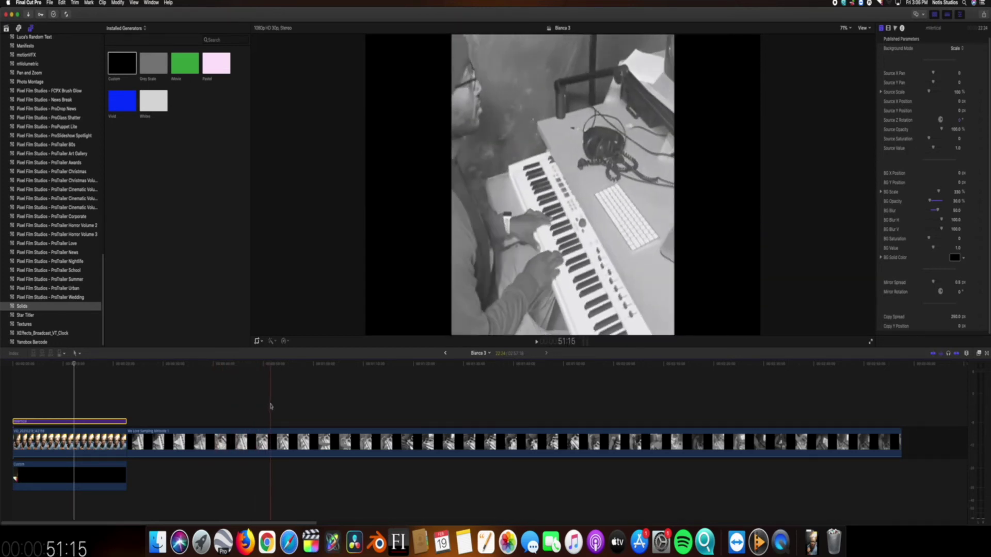
Add another mVertical title above the second clip and extend it to that clip's end
left_click(270, 405)
left_click(92, 422)
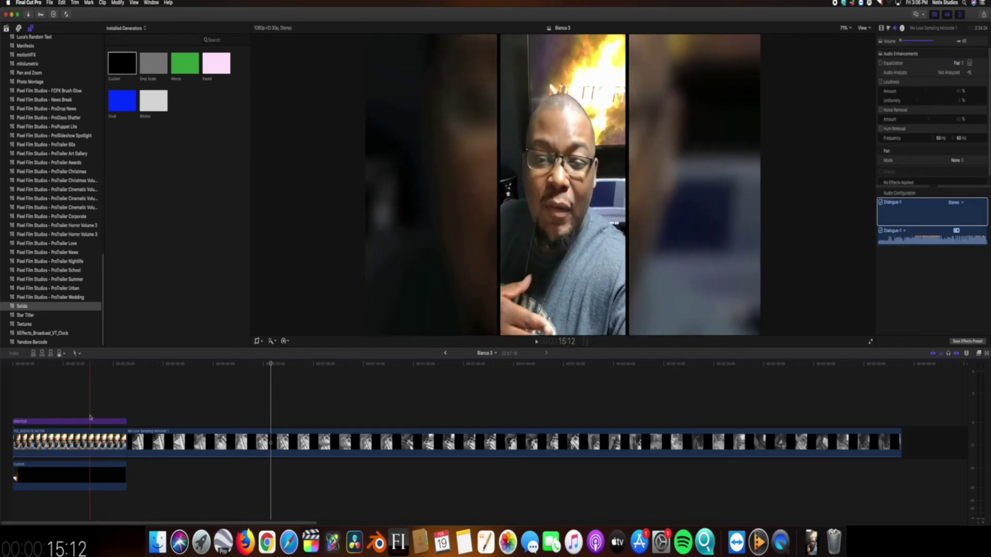
scroll(45, 69, "up", 10)
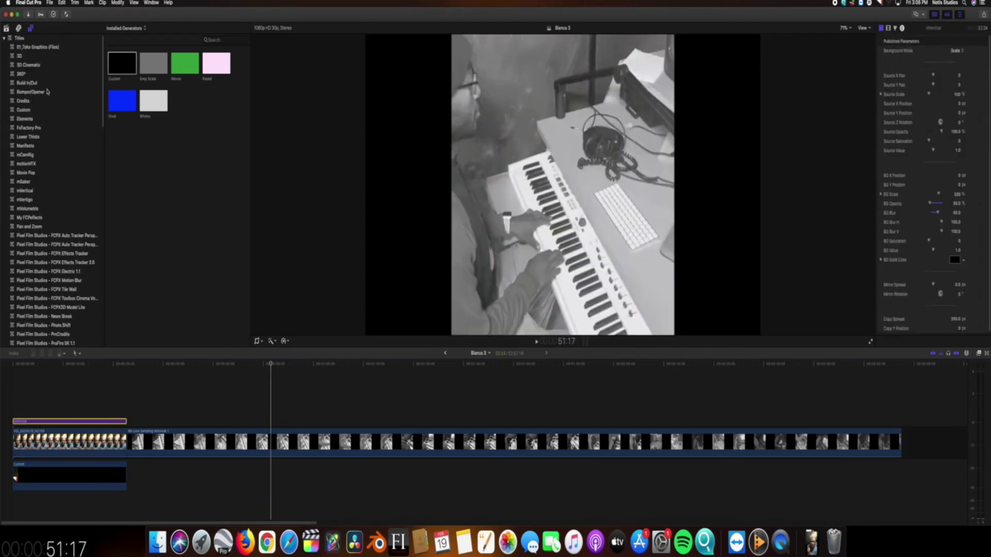
left_click(24, 190)
left_click_drag(116, 70, 900, 421)
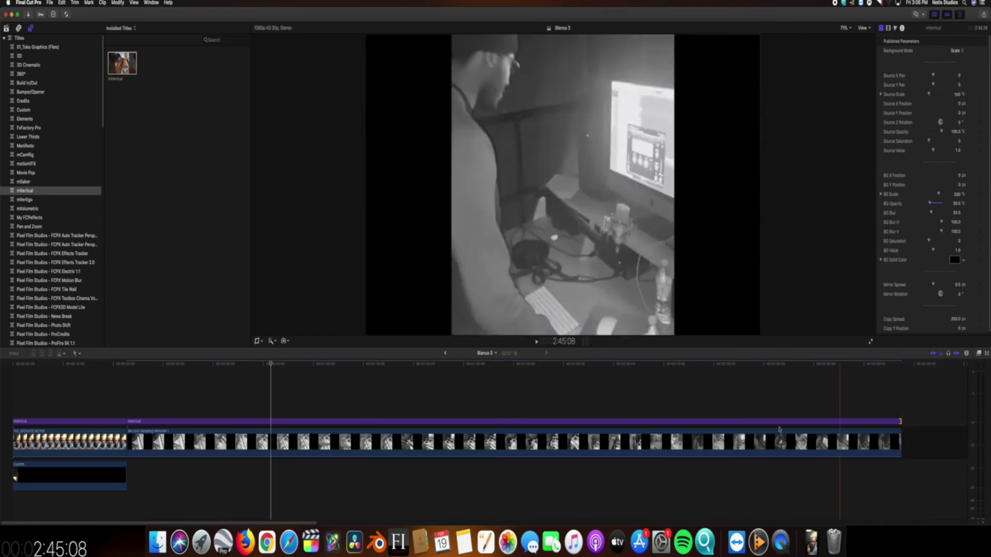
Trim the black bars on both sides of the second clip, leaving only thin black borders beside the vertical picture
left_click(325, 422)
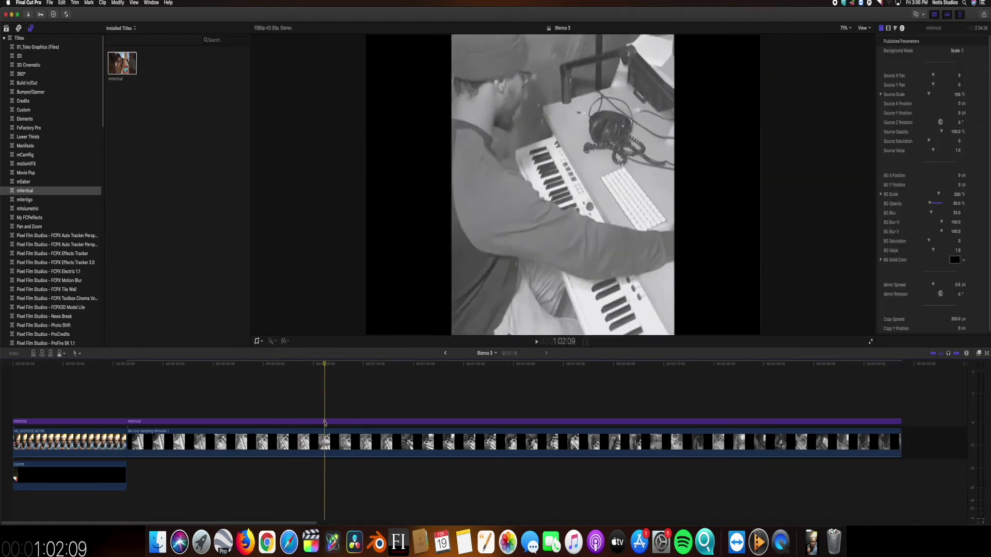
left_click(325, 422)
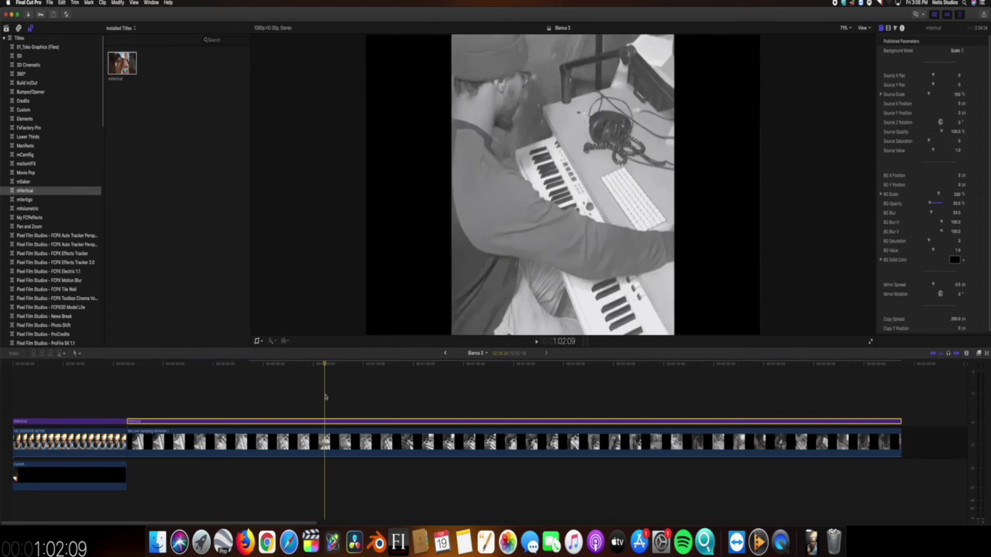
left_click(324, 441)
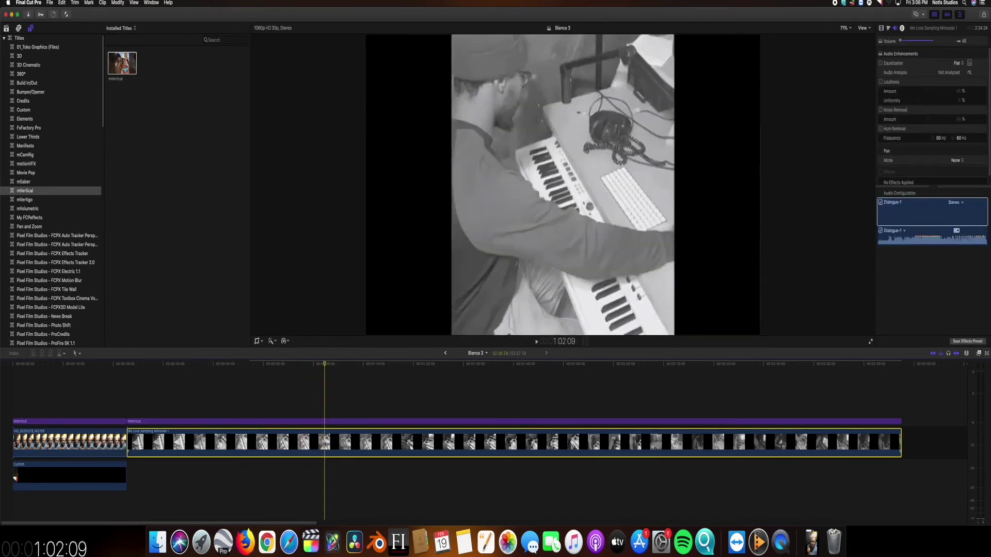
left_click(257, 342)
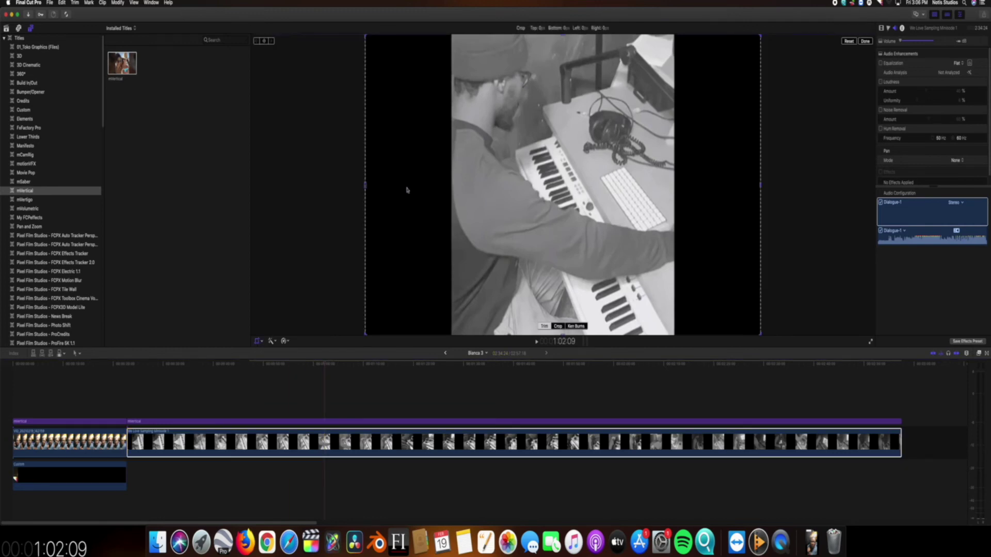
mouse_move(365, 186)
left_mouse_down()
mouse_move(394, 186)
mouse_move(366, 186)
left_mouse_up()
key("super+z")
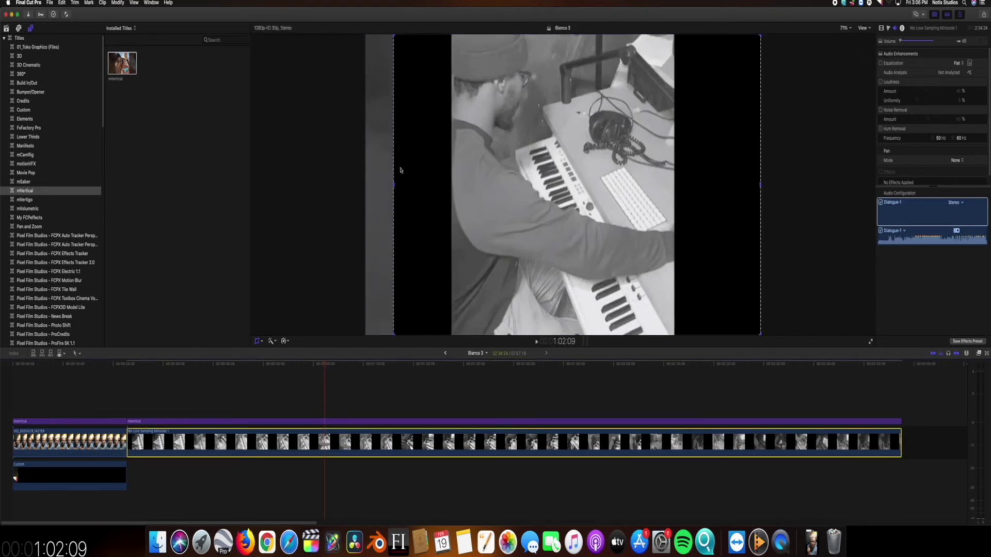
left_click_drag(394, 186, 444, 192)
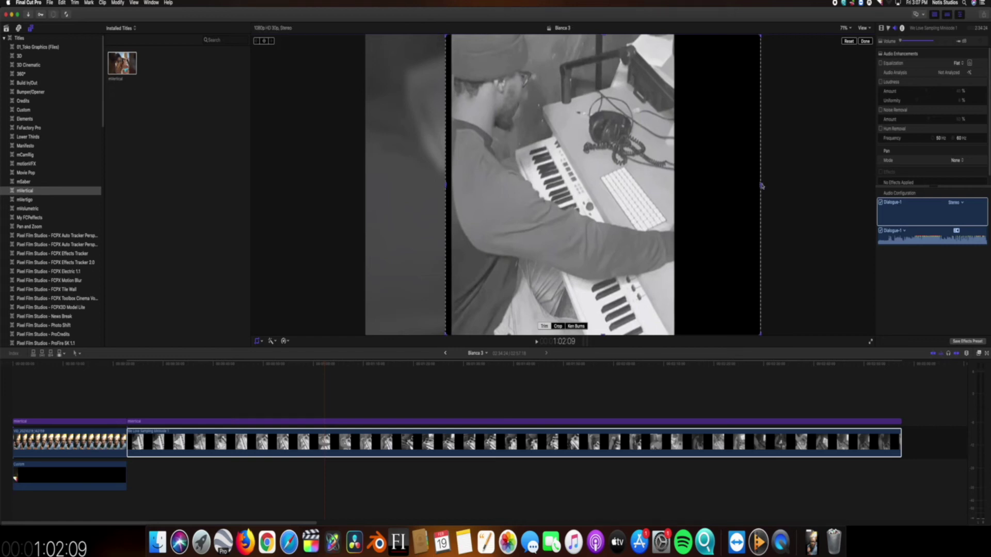
left_click_drag(762, 185, 680, 185)
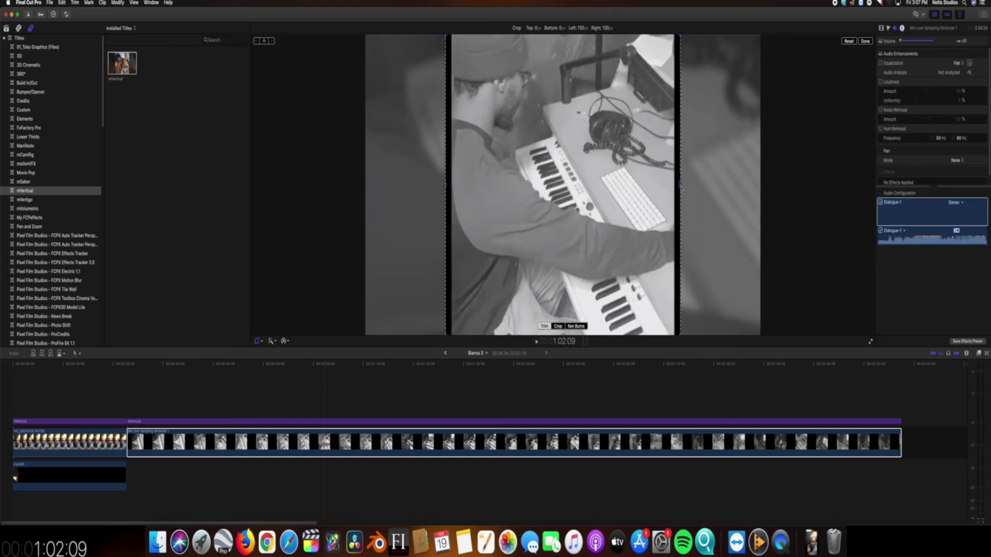
left_click(866, 40)
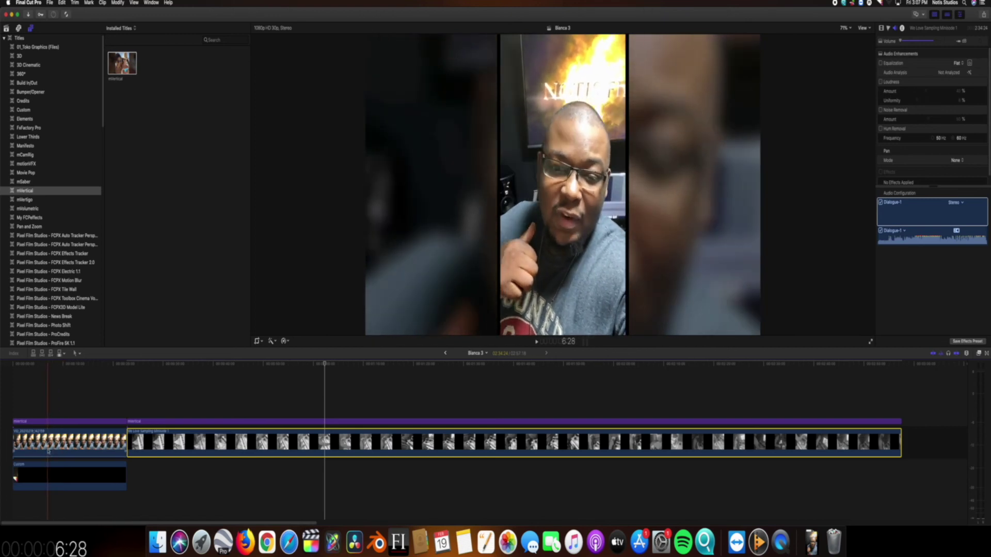
Compare the first clip's stacked layers with the trimmed second clip and play the second clip briefly
left_click(53, 422)
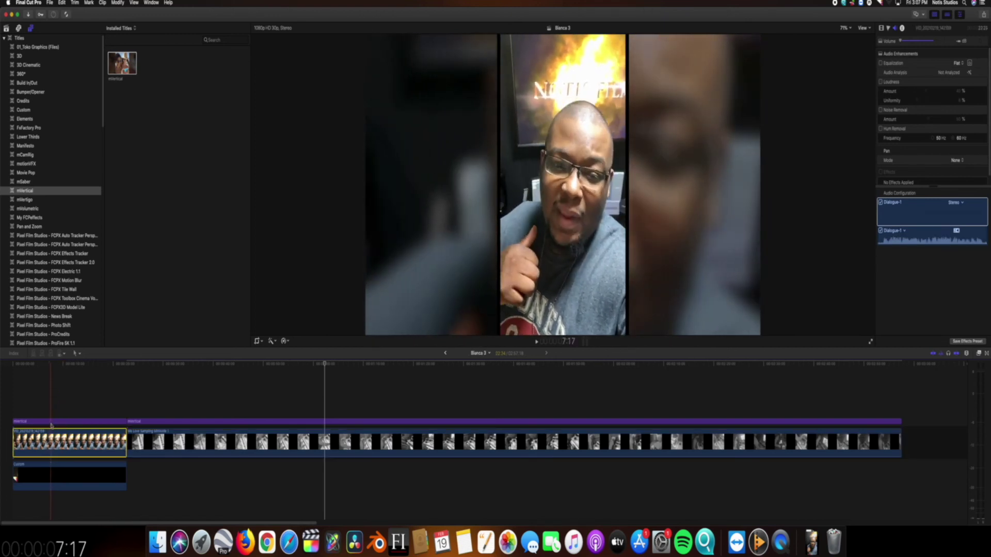
left_click(50, 481)
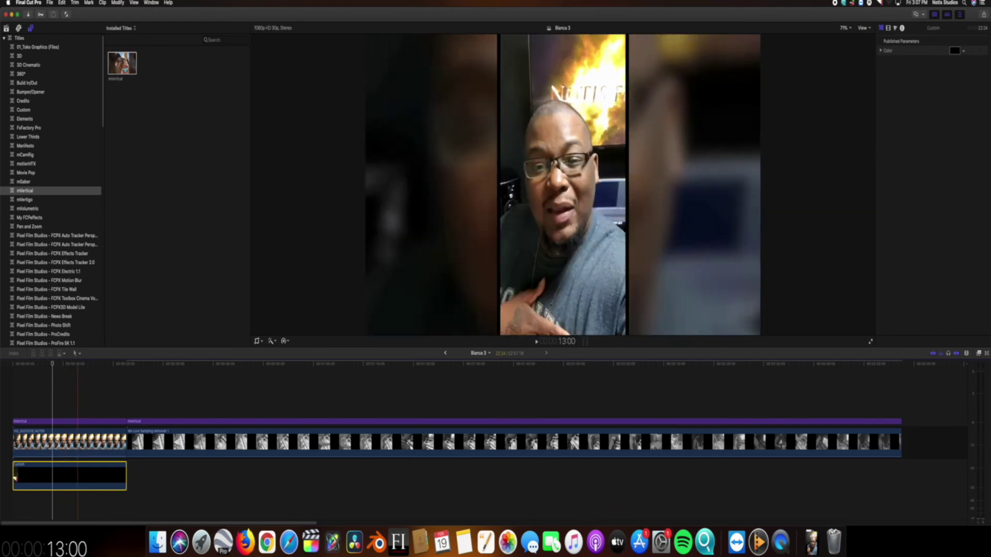
left_click(223, 438)
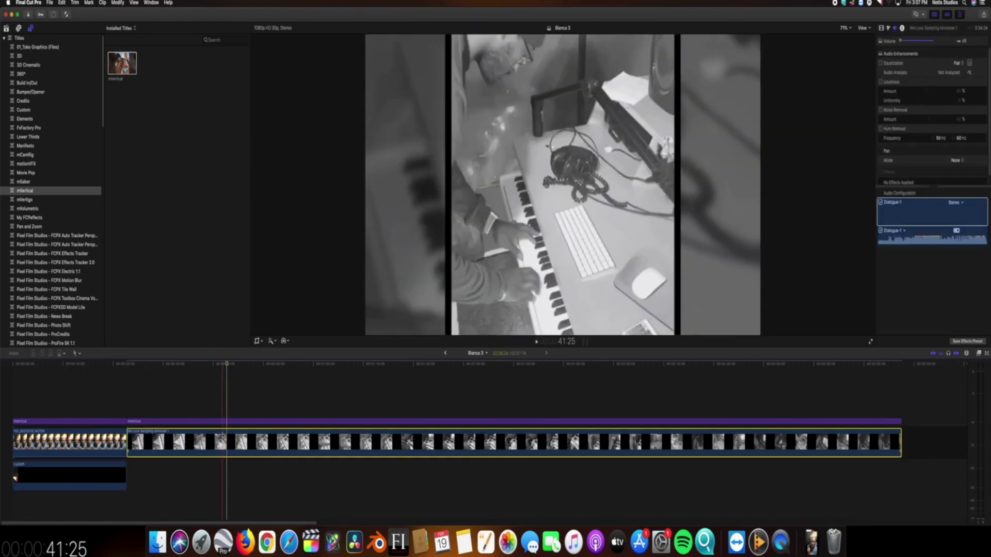
key("space")
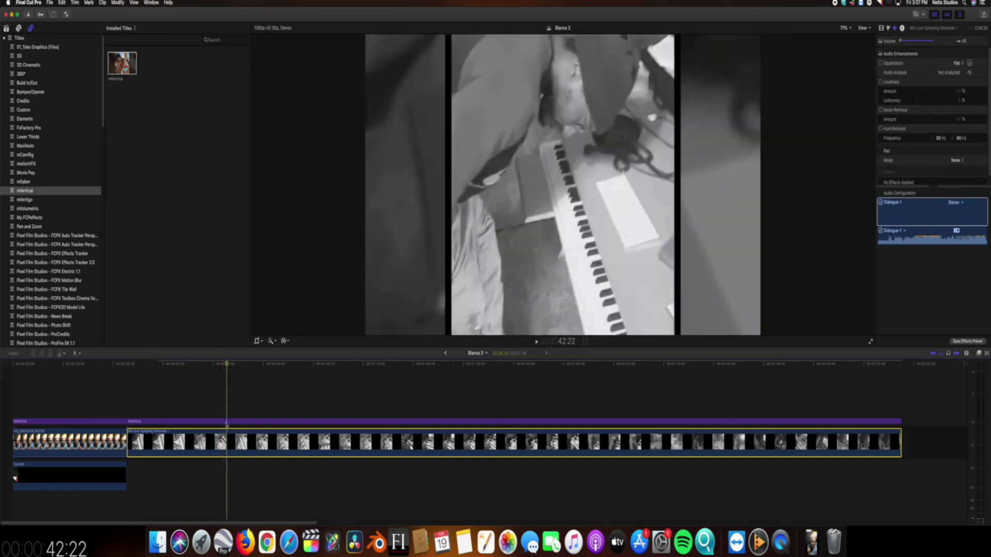